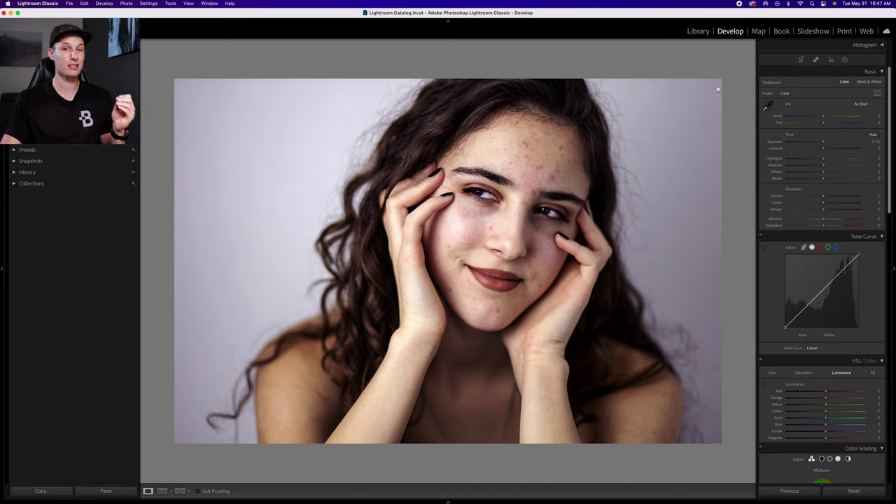
- Activate the Spot Removal brush in Heal mode and try a healing stroke across the forehead
click(816, 62)
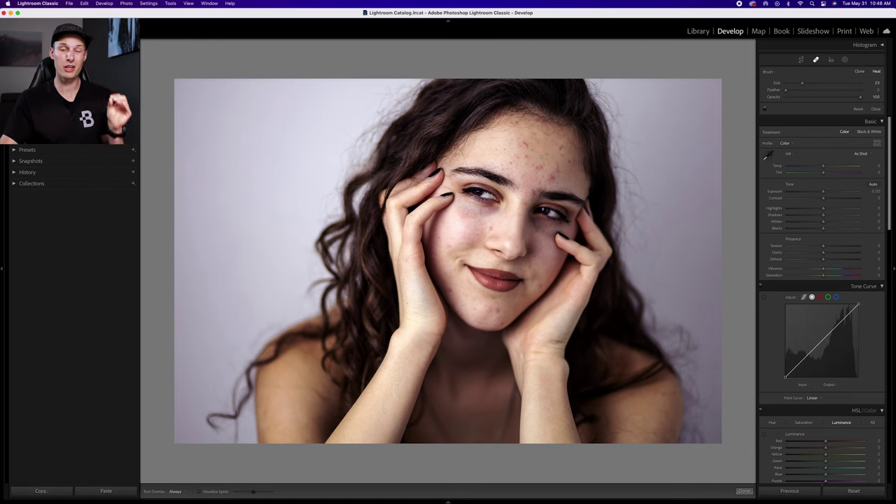
drag(486, 161, 515, 160)
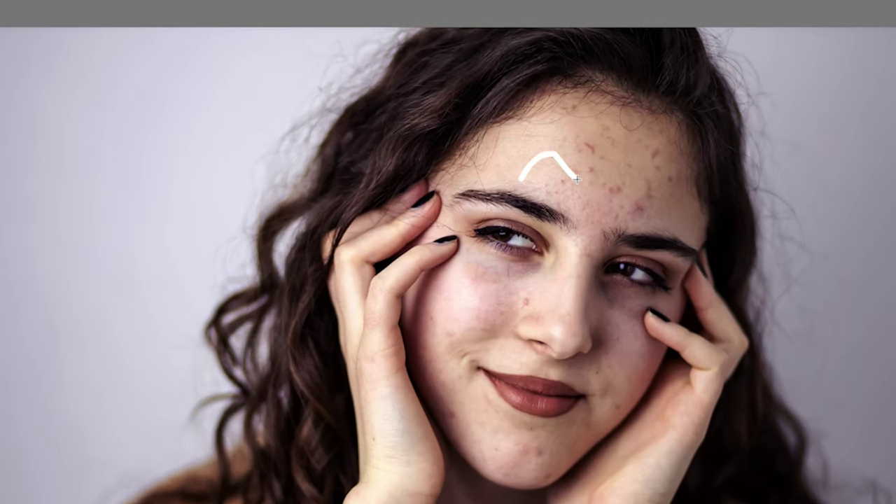
mouse_move(576, 180)
mouse_down()
mouse_move(617, 175)
mouse_move(630, 157)
mouse_move(688, 177)
mouse_up()
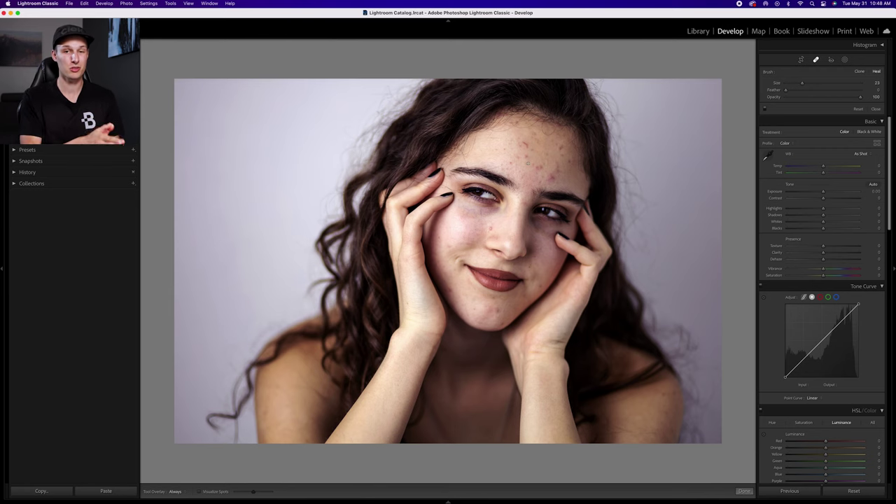
- Set the healing brush size to 60 and heal the large red blemish above the inner eyebrow, sampling clean skin nearby
key(z)
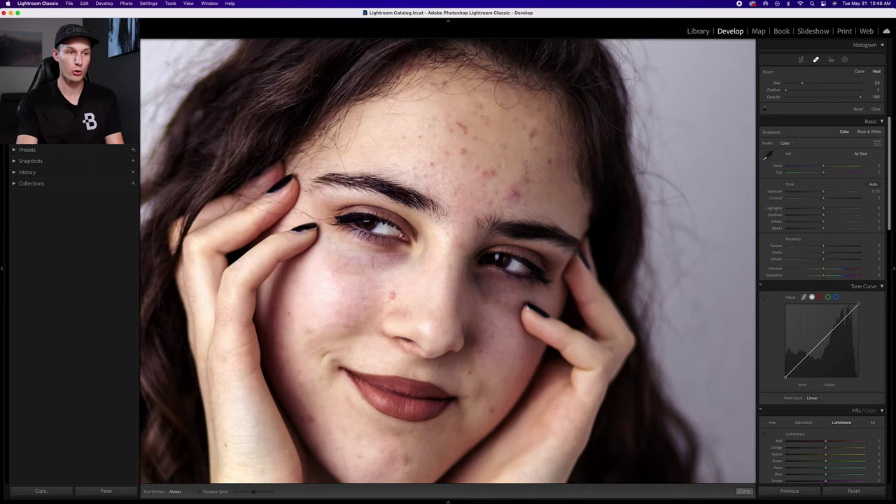
key(bracketleft)
key(bracketleft)
key(bracketleft)
key(bracketleft)
key(bracketleft)
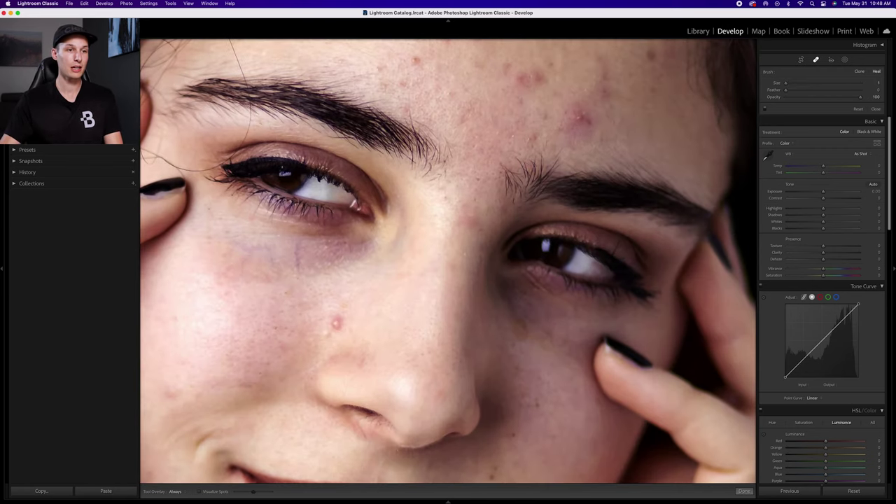
key(bracketright)
key(bracketright)
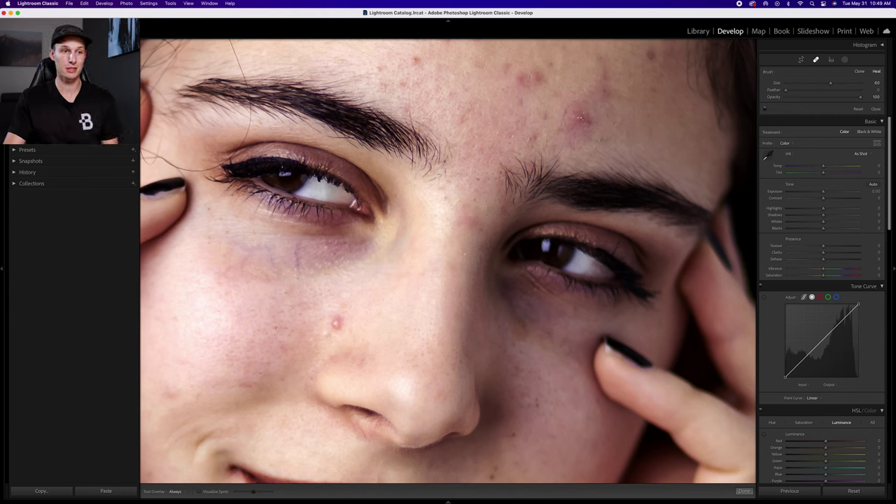
click(581, 119)
mouse_move(638, 114)
mouse_down()
mouse_move(673, 226)
mouse_move(685, 233)
mouse_up()
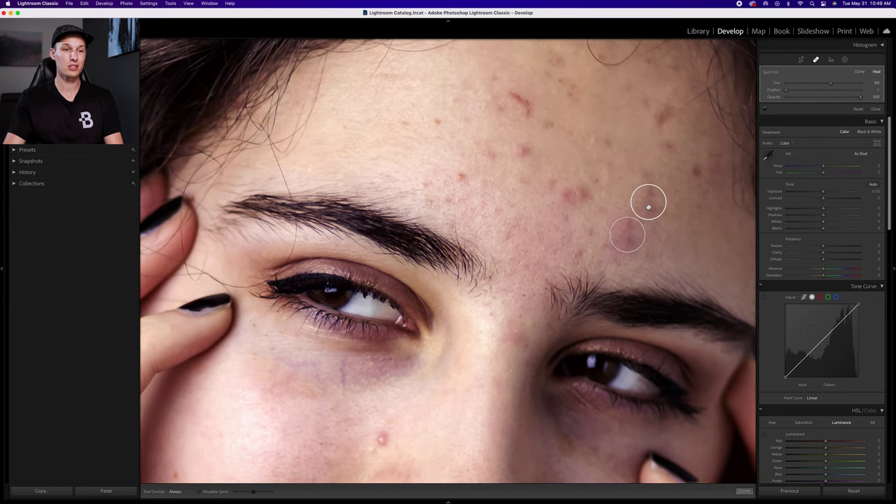
drag(648, 201, 687, 238)
- Heal the cluster of red blemishes in the middle of the forehead, reducing the brush size for the smaller marks
mouse_move(586, 194)
mouse_down()
mouse_move(544, 148)
mouse_move(530, 174)
mouse_move(526, 230)
mouse_move(579, 150)
mouse_up()
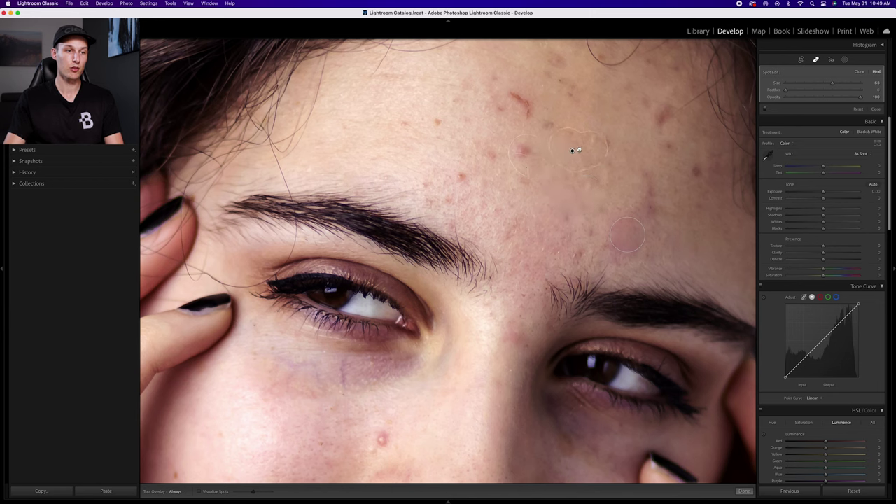
click(523, 148)
drag(527, 111, 513, 97)
scroll(494, 154, down, 4)
click(494, 154)
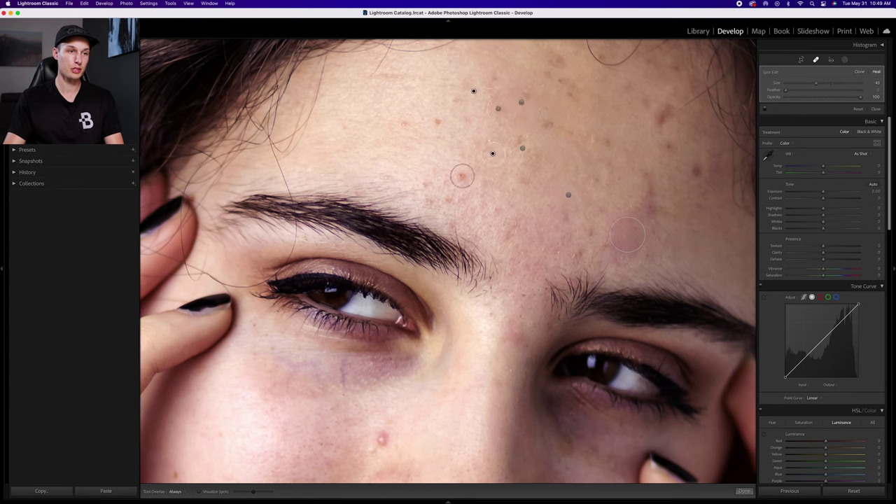
- Heal the small remaining spots across the upper forehead with a smaller healing brush
scroll(452, 199, down, 3)
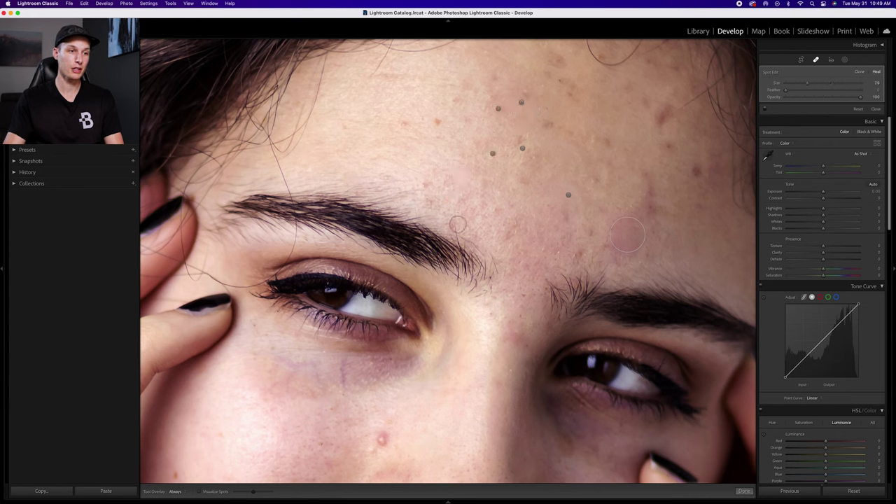
drag(439, 121, 438, 122)
click(405, 124)
click(495, 78)
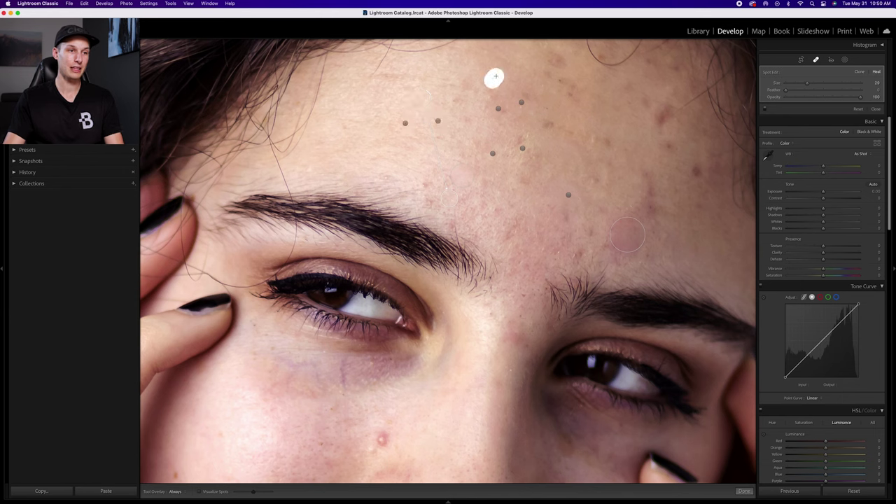
mouse_move(543, 126)
mouse_down()
mouse_move(574, 132)
mouse_move(595, 95)
mouse_move(620, 124)
mouse_move(545, 72)
mouse_move(552, 52)
mouse_up()
key(Delete)
key(super+z)
key(super+z)
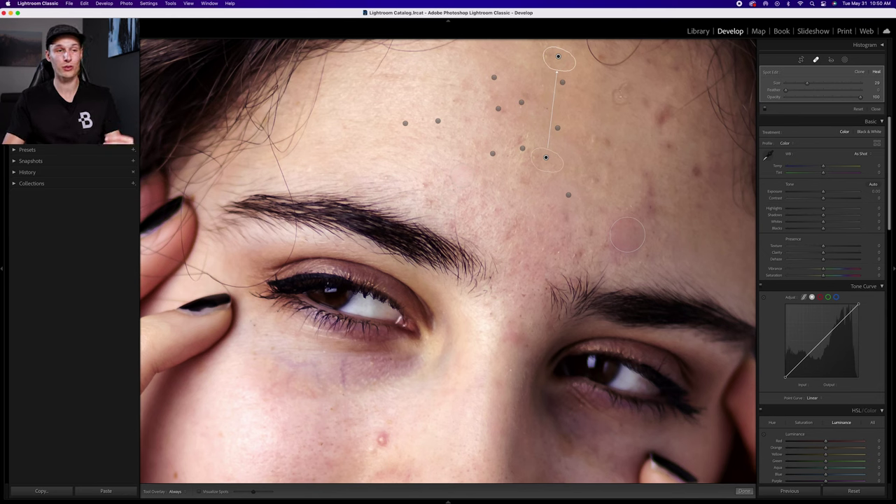
- Reposition the source of the topmost healing spot and heal the blemishes along the shaded side of the forehead
mouse_move(547, 157)
mouse_down()
mouse_move(571, 160)
mouse_move(554, 167)
mouse_up()
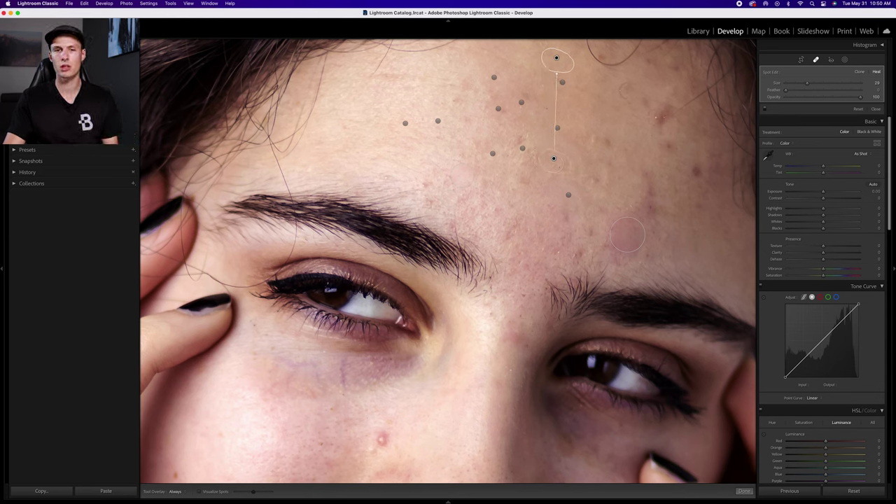
click(658, 124)
click(646, 174)
drag(649, 191, 649, 219)
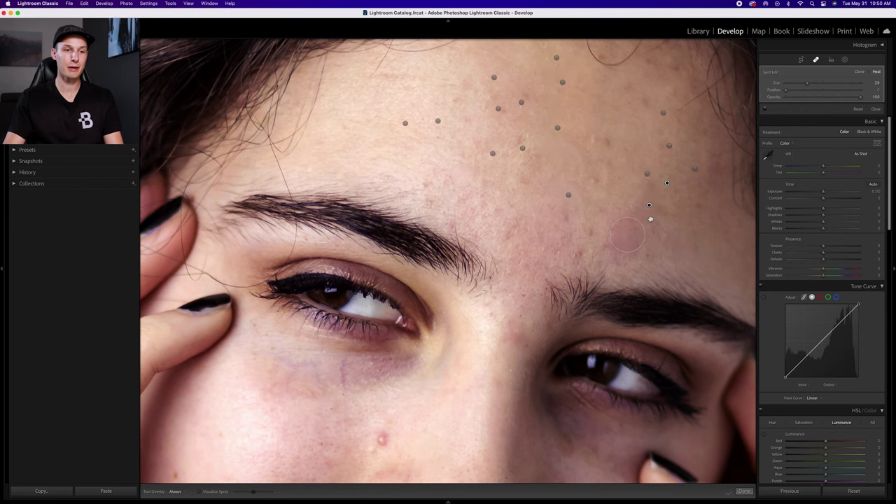
click(653, 231)
click(649, 254)
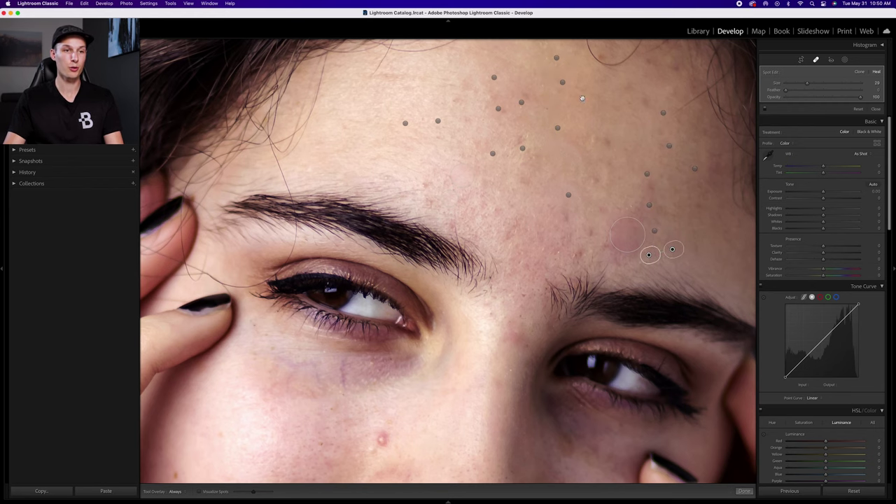
drag(582, 98, 588, 169)
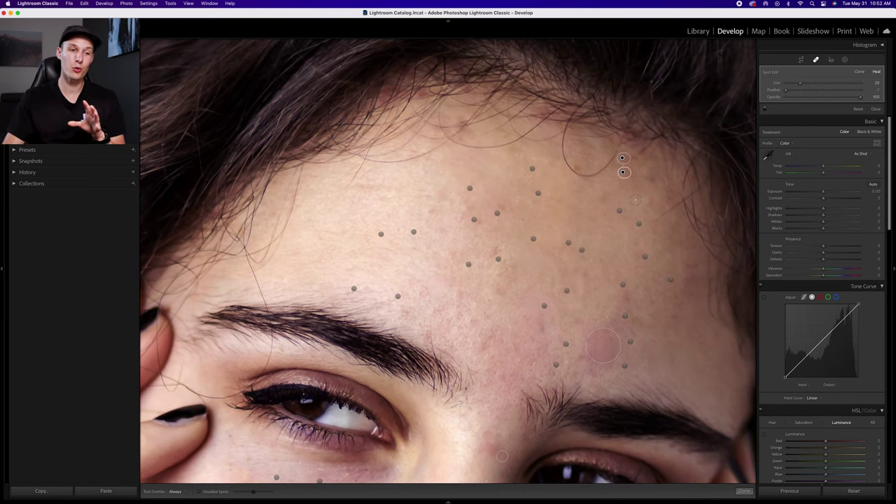
- Replace the large circular heal above the inner eyebrow with a freshly painted one sampled from clean skin beside it
click(604, 346)
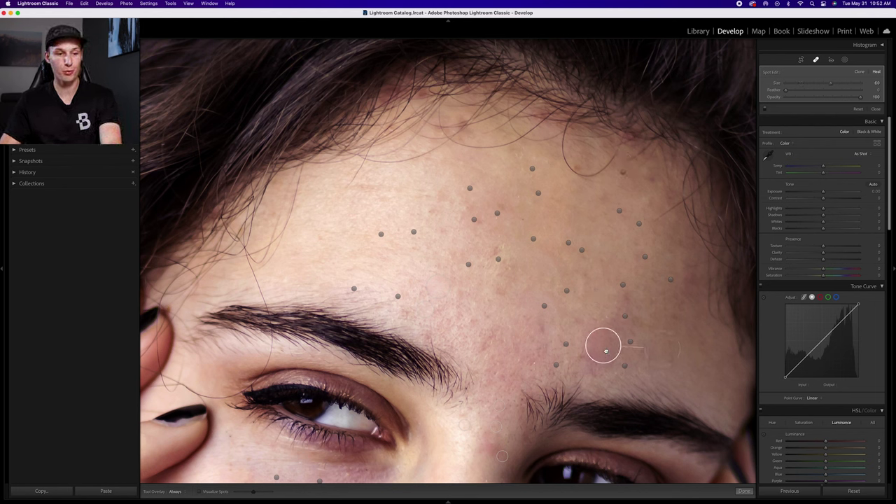
key(BackSpace)
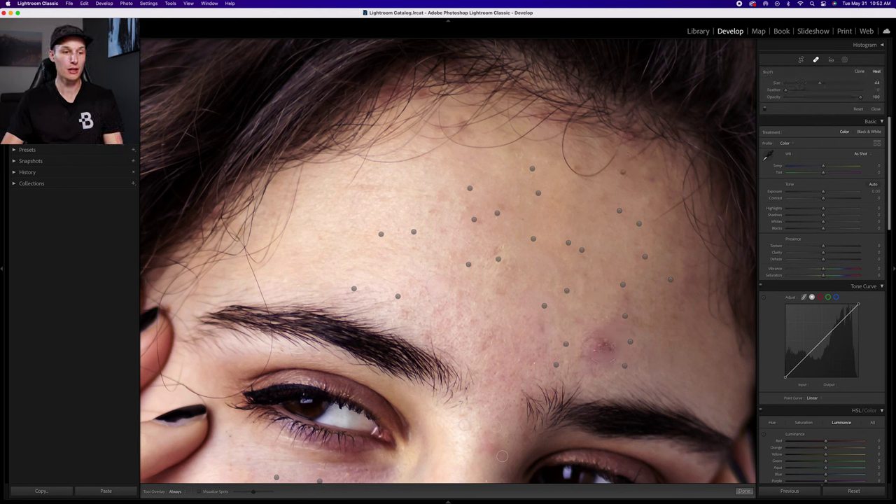
mouse_move(601, 348)
mouse_down()
mouse_move(600, 331)
mouse_move(613, 351)
mouse_move(598, 362)
mouse_move(602, 342)
mouse_up()
mouse_move(637, 298)
mouse_down()
mouse_move(673, 348)
mouse_move(665, 326)
mouse_move(670, 356)
mouse_up()
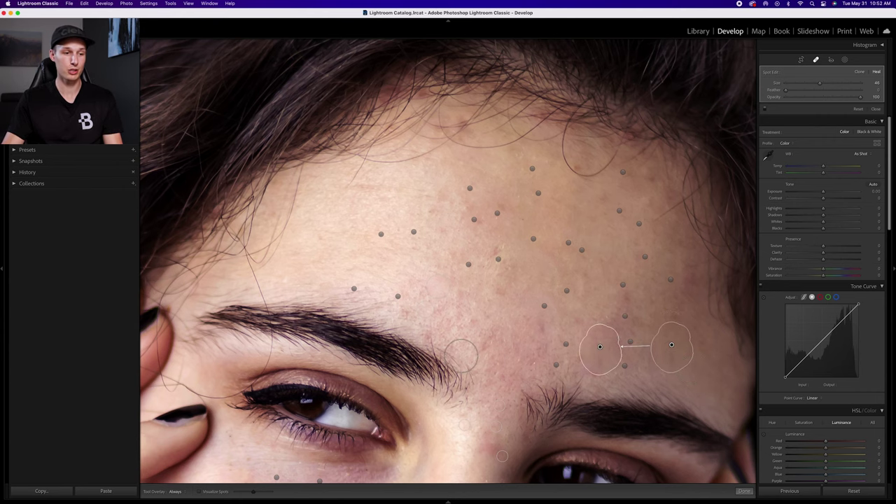
- Check the healed face without pins by setting the tool overlay to Never, and restore the overlay to Always
key(z)
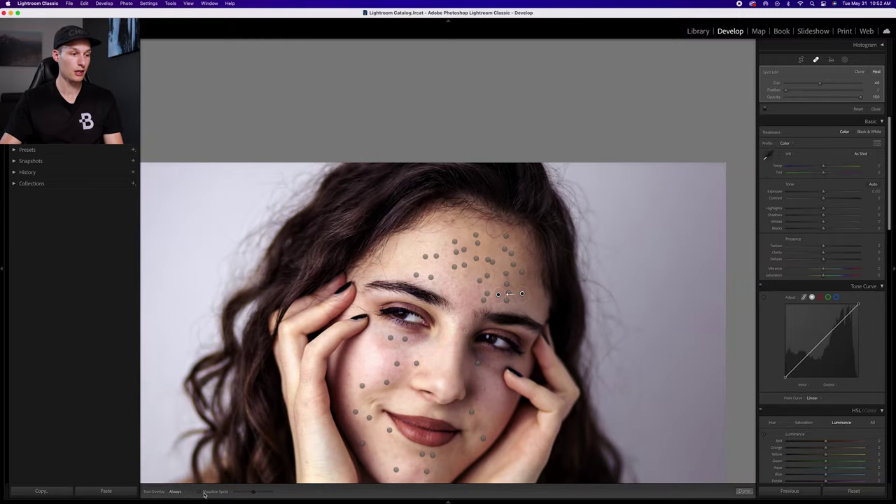
drag(600, 362, 631, 239)
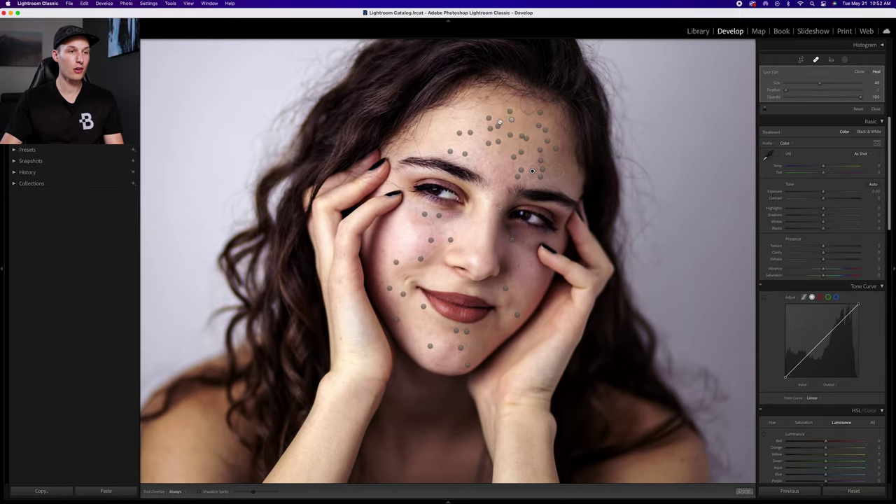
mouse_move(148, 496)
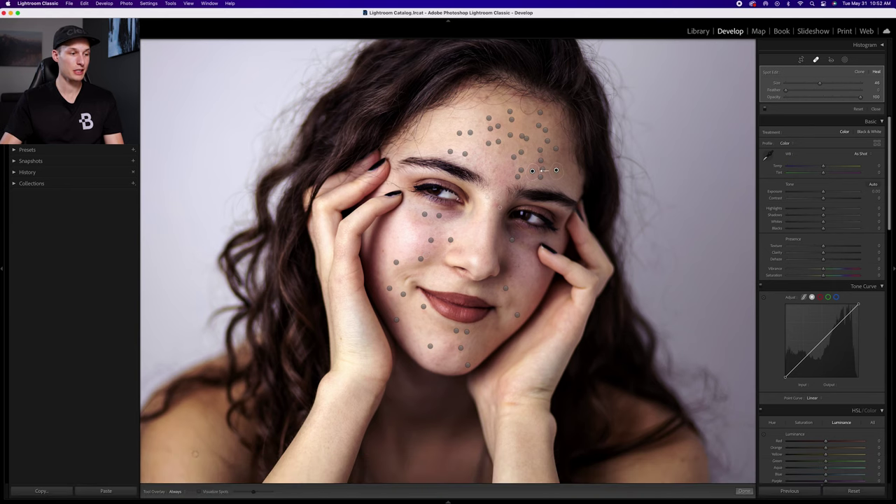
click(175, 491)
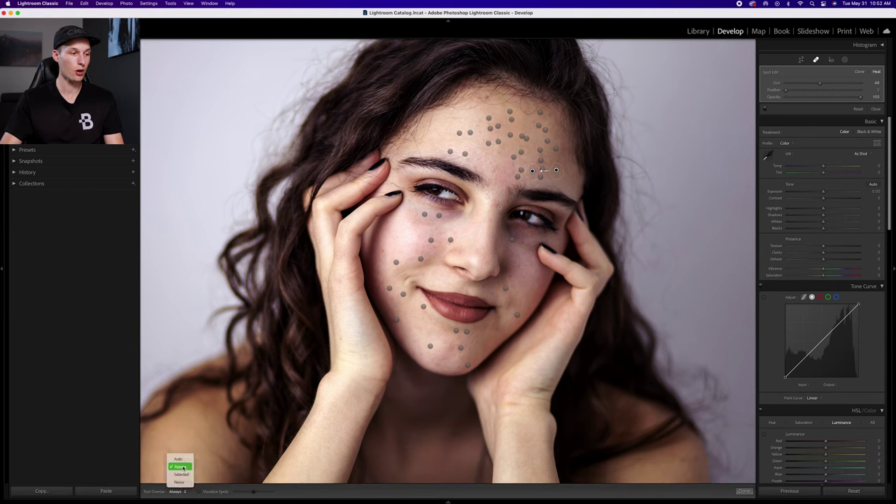
click(180, 483)
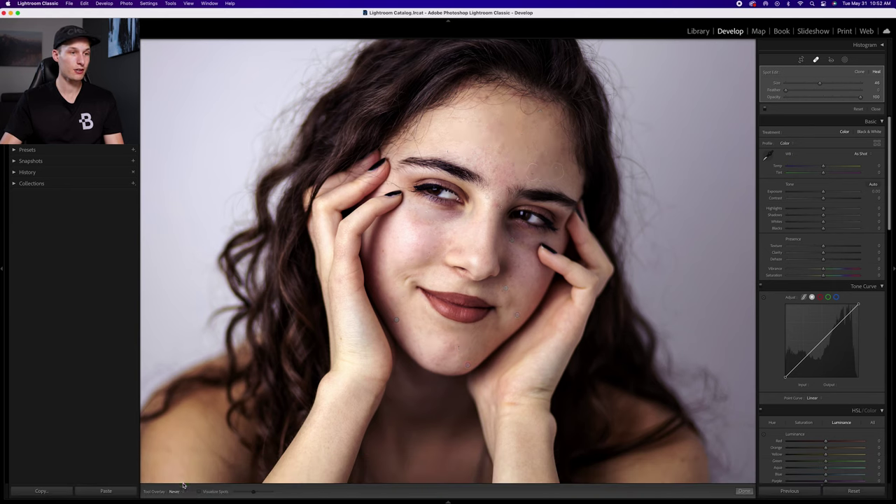
click(184, 485)
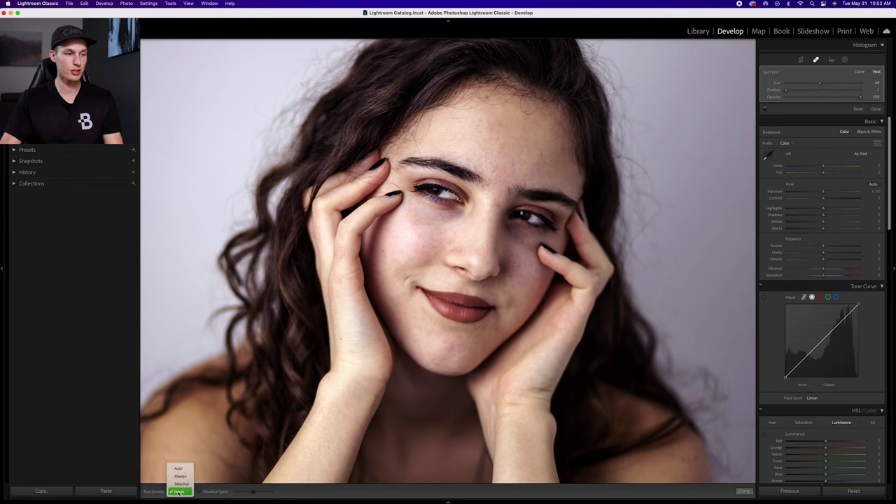
click(185, 475)
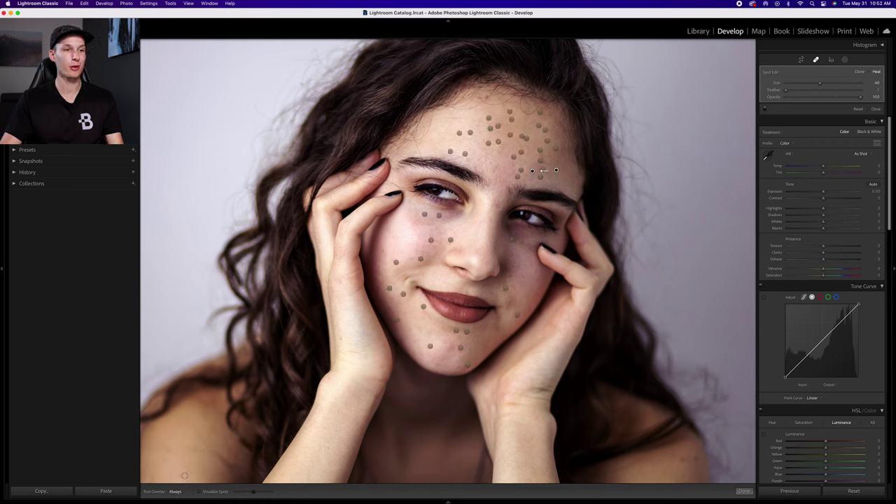
- Heal a small mark on the cheek with the brush size at 27 and finish the spot removal
scroll(414, 260, down, 5)
click(392, 261)
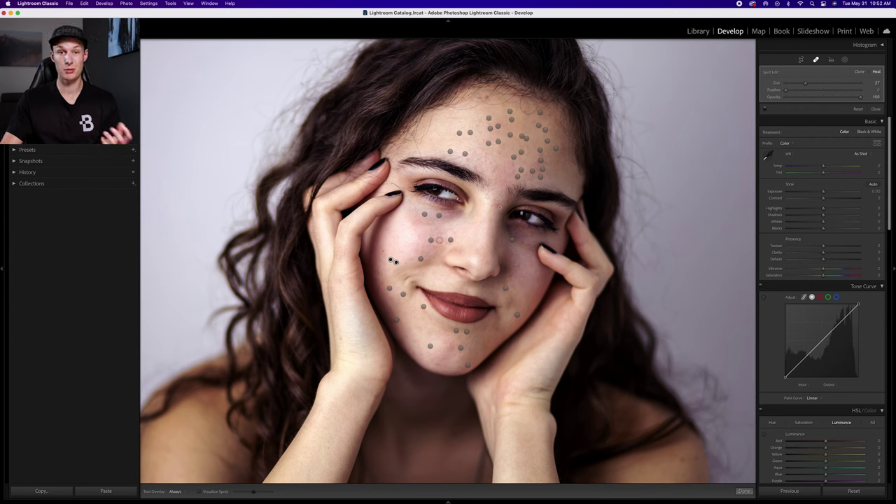
click(743, 491)
- Compare the retouched portrait with the original in a side-by-side before and after view, and return to the single-photo view
click(180, 491)
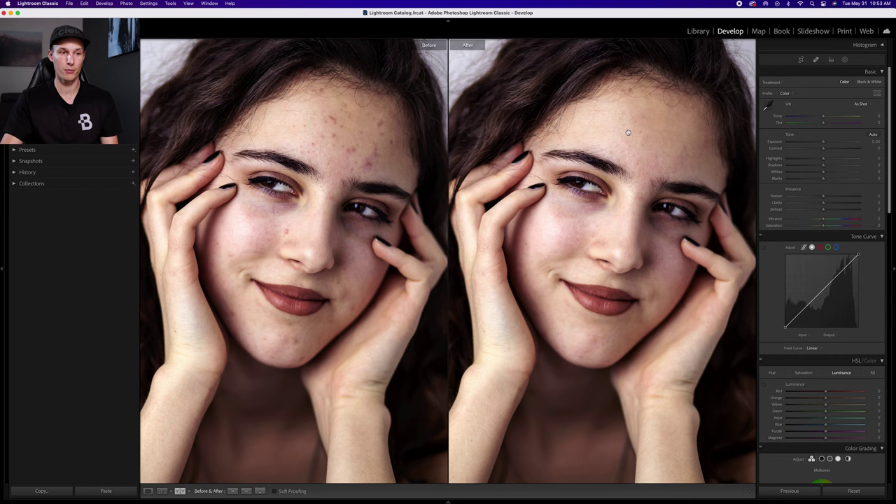
click(148, 491)
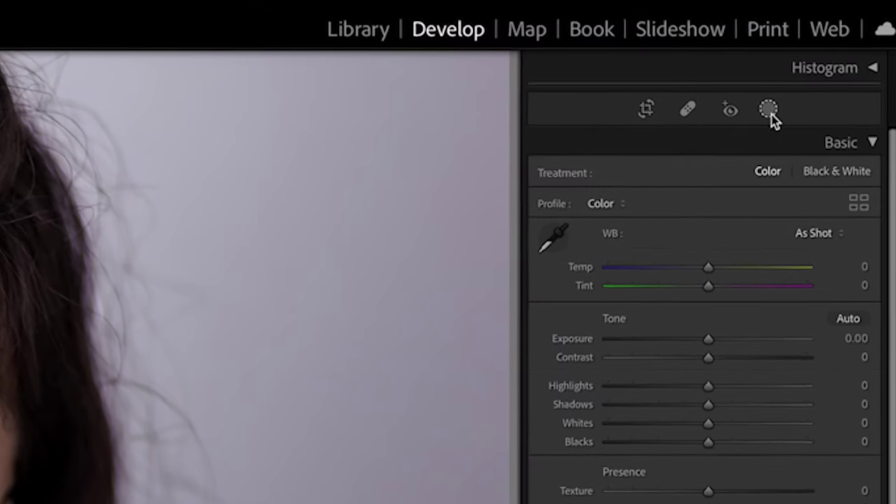
- Add a new brush mask and apply the Soften Skin effect preset to it
click(839, 66)
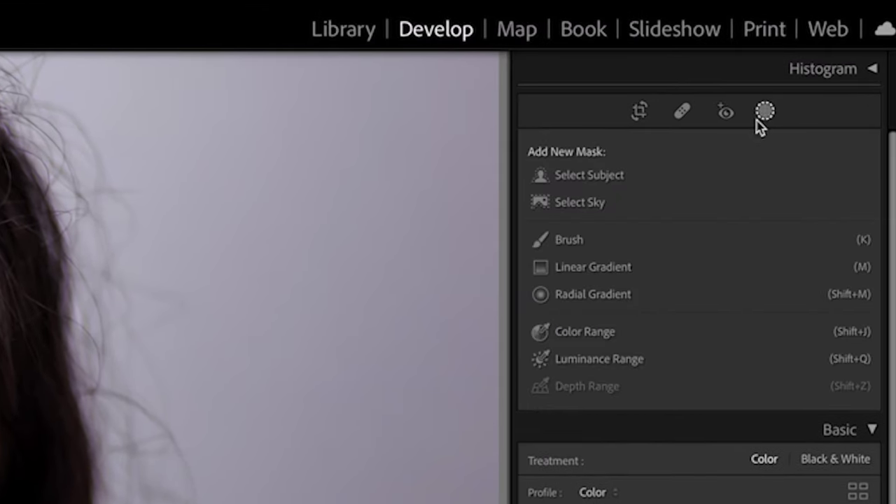
click(576, 242)
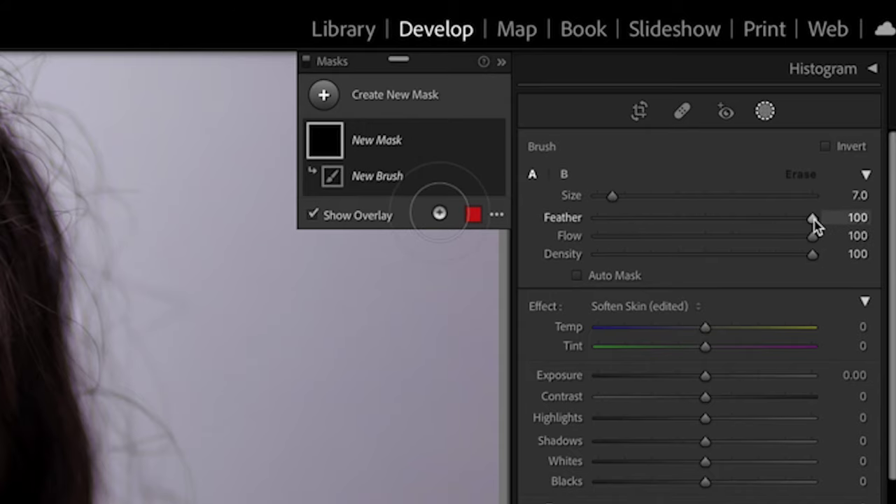
scroll(812, 234, down, 1)
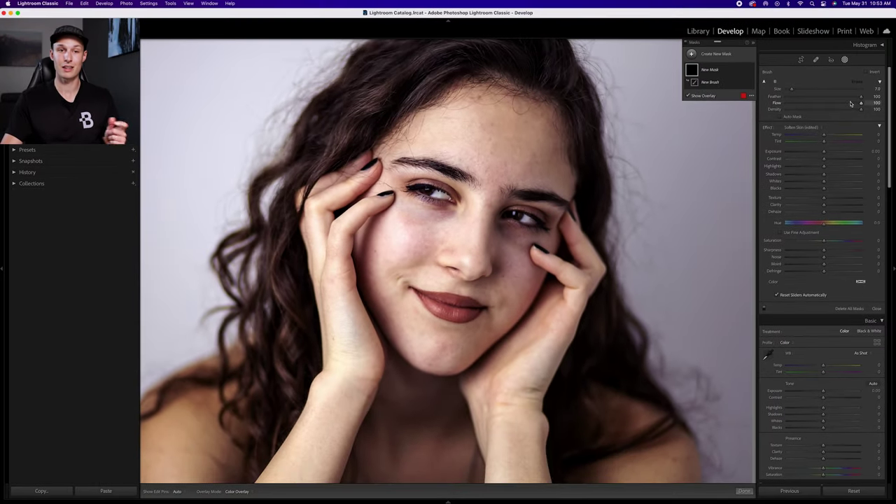
scroll(805, 112, down, 1)
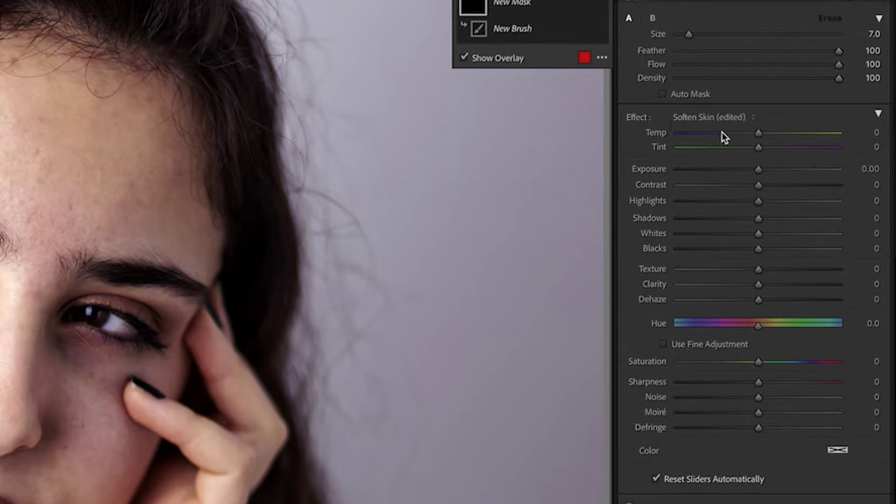
scroll(807, 131, up, 1)
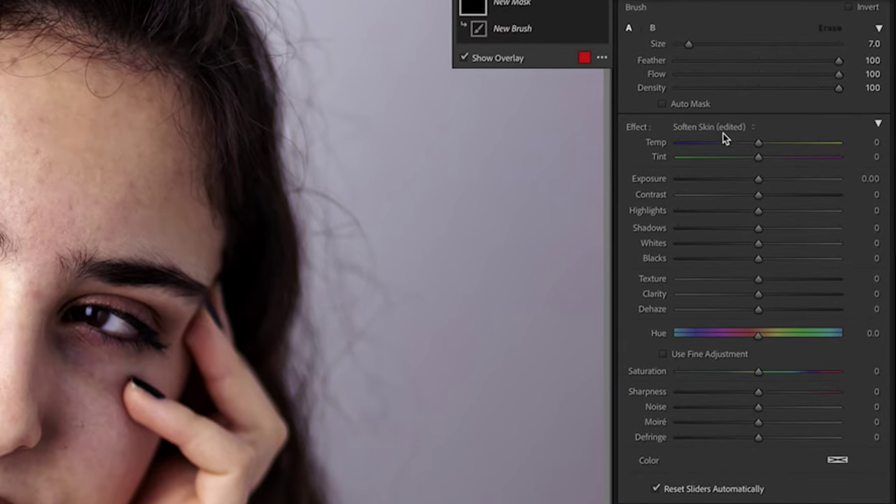
click(723, 133)
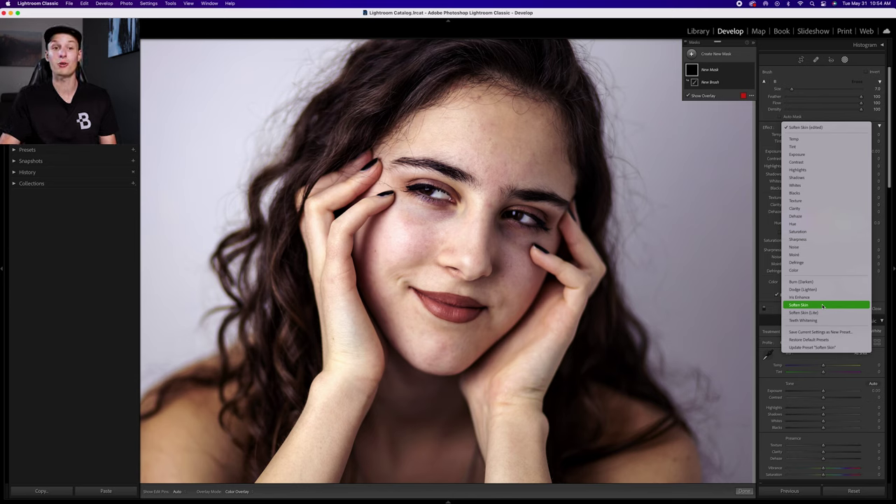
click(796, 306)
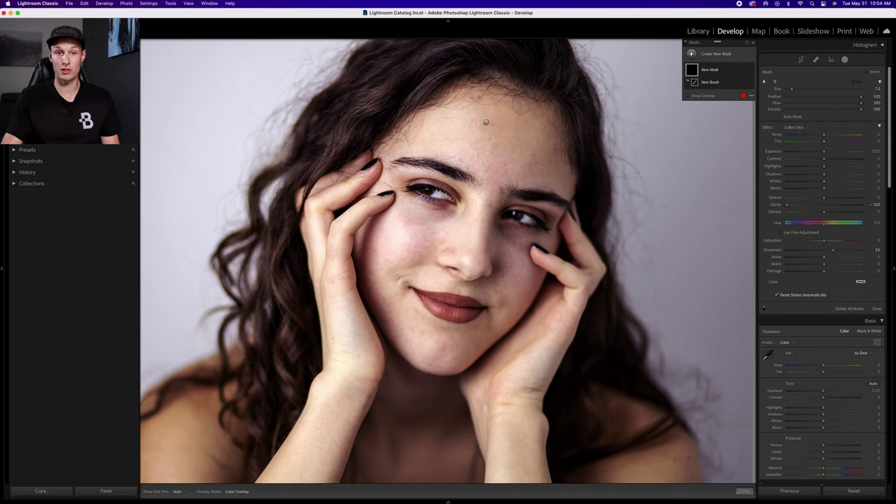
- Paint the skin-softening mask over the forehead, cheeks and chin with brush sizes 7 and 4, keeping the edit pins out of view
key(h)
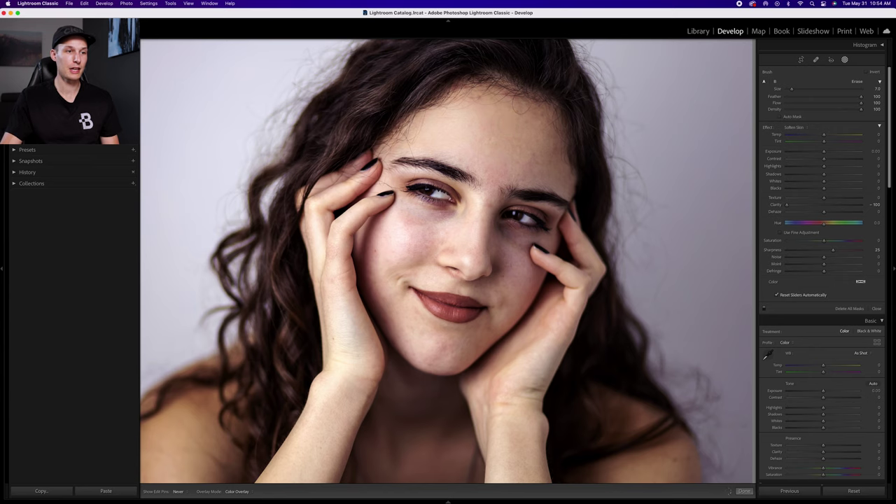
key(h)
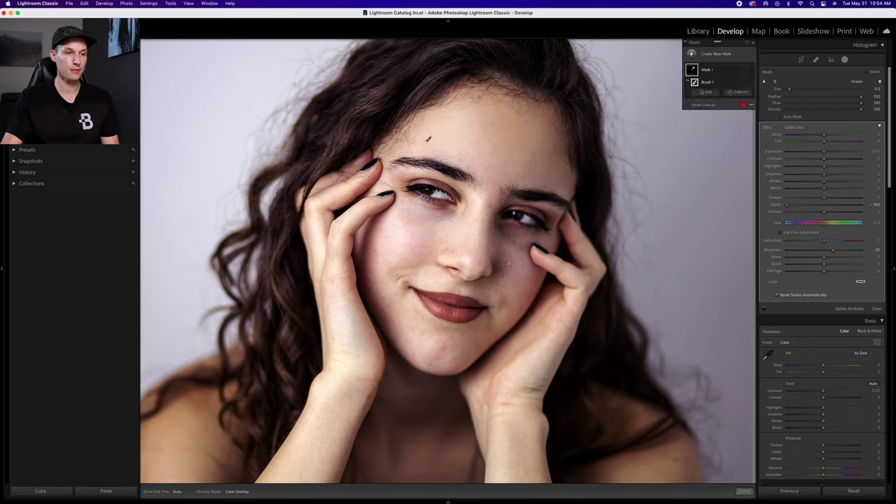
key(h)
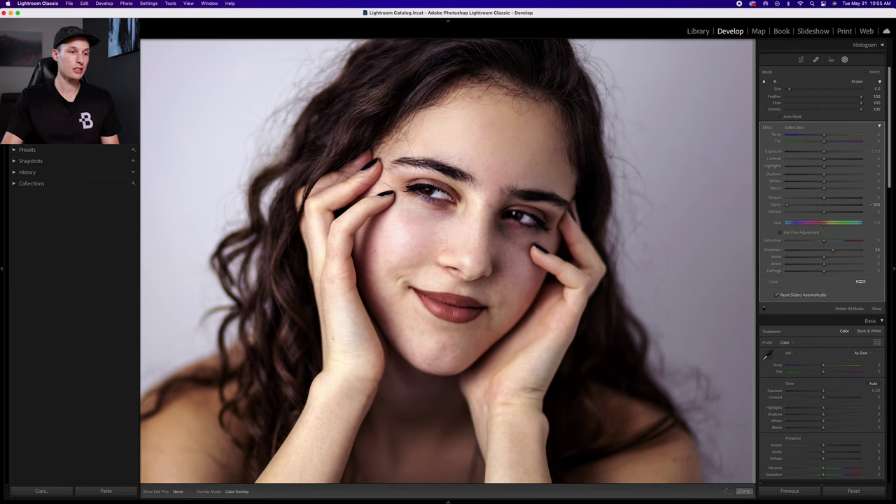
key(h)
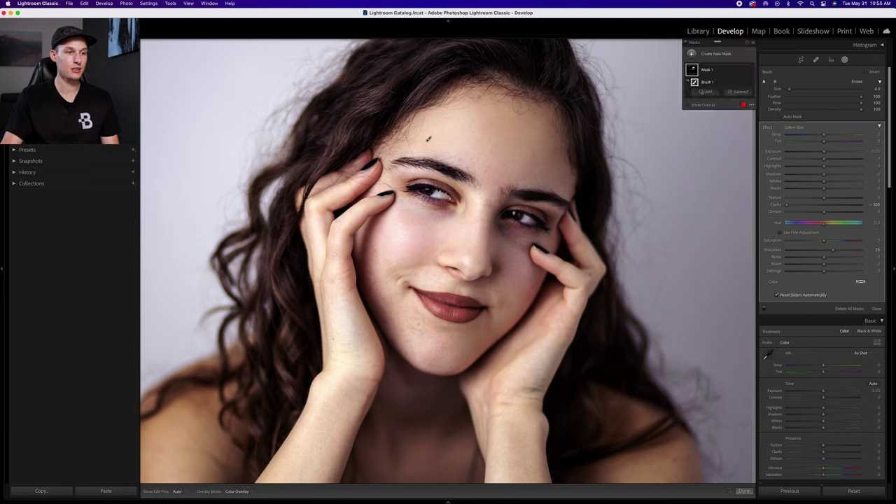
key(h)
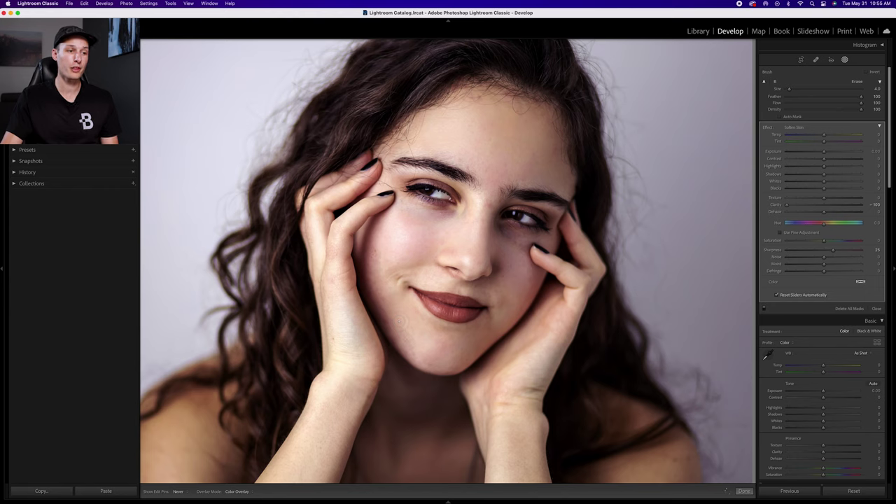
- Extend the softening mask over the skin between the nose and mouth, reducing the brush size to 3 near the lips
key(h)
key(h)
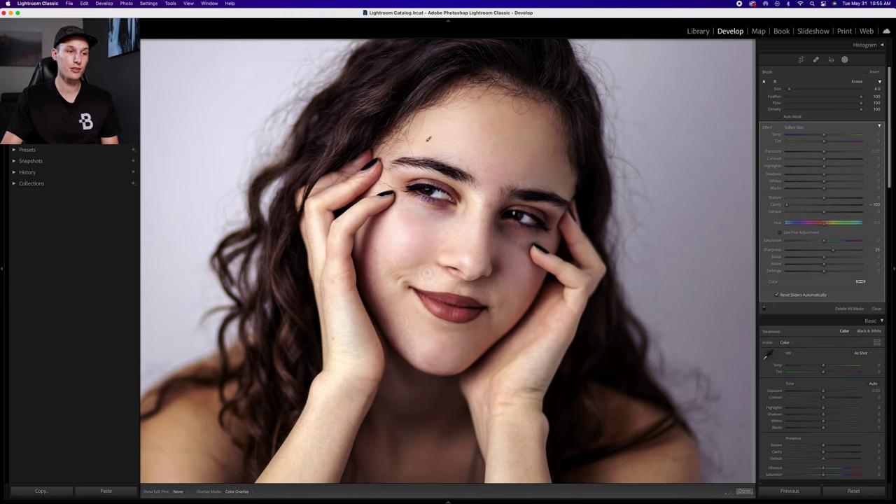
key(h)
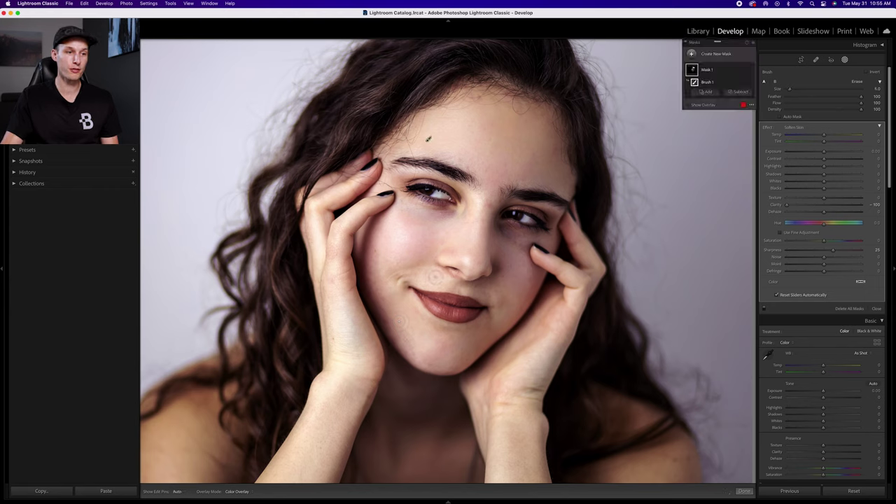
scroll(438, 279, up, 2)
key(h)
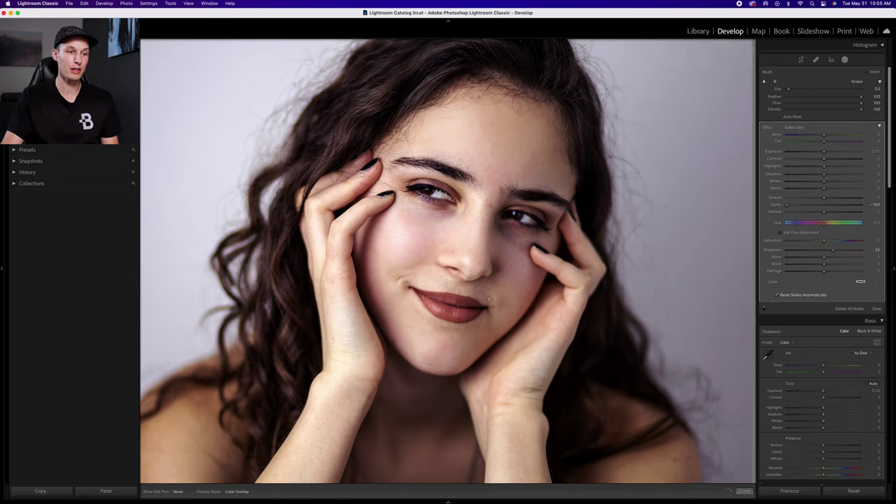
key(h)
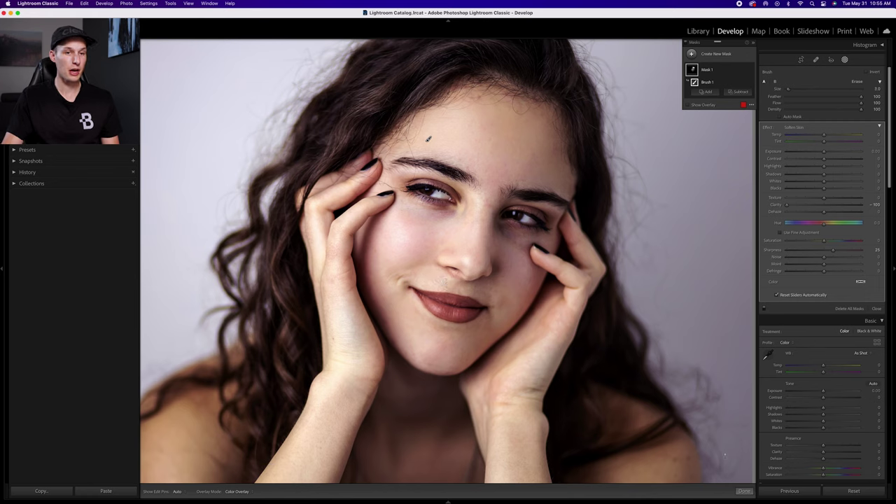
- Close the mask, compare the softened portrait with the original in a side-by-side before and after view, and return to the single-photo view
key(k)
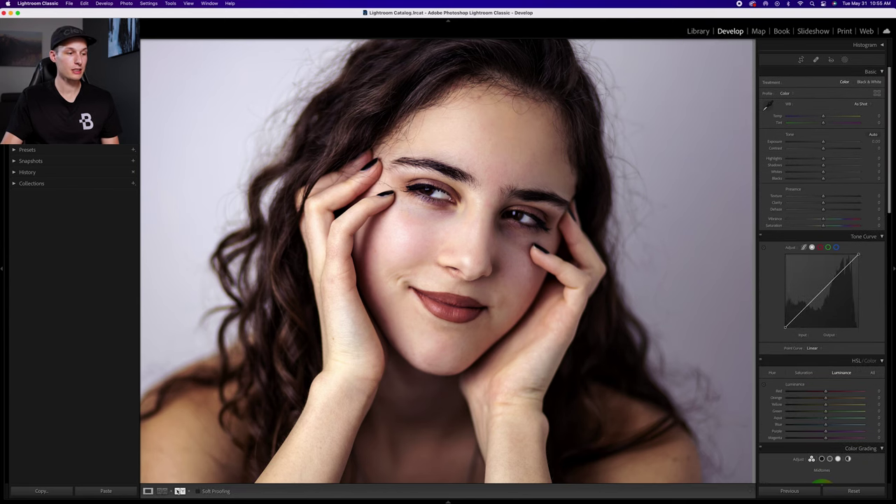
click(180, 491)
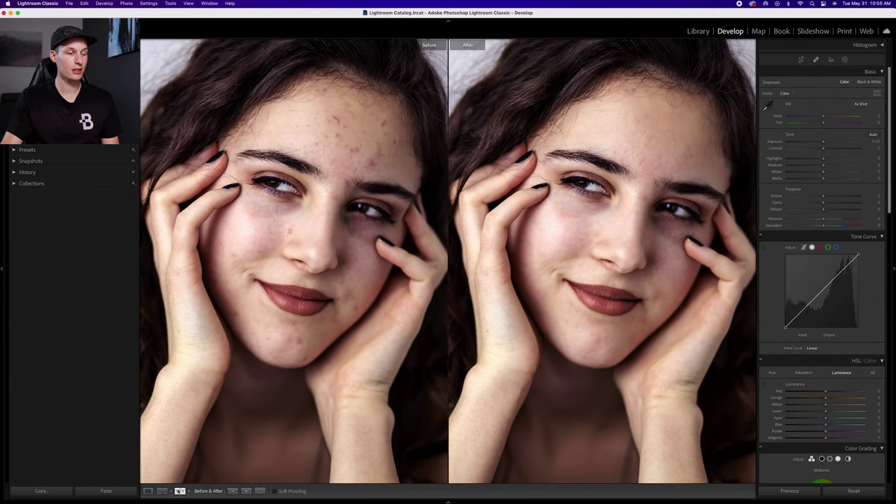
click(148, 491)
- Reopen the skin-softening mask, test weaker and full softening with Clarity, and set Clarity to −84
click(845, 60)
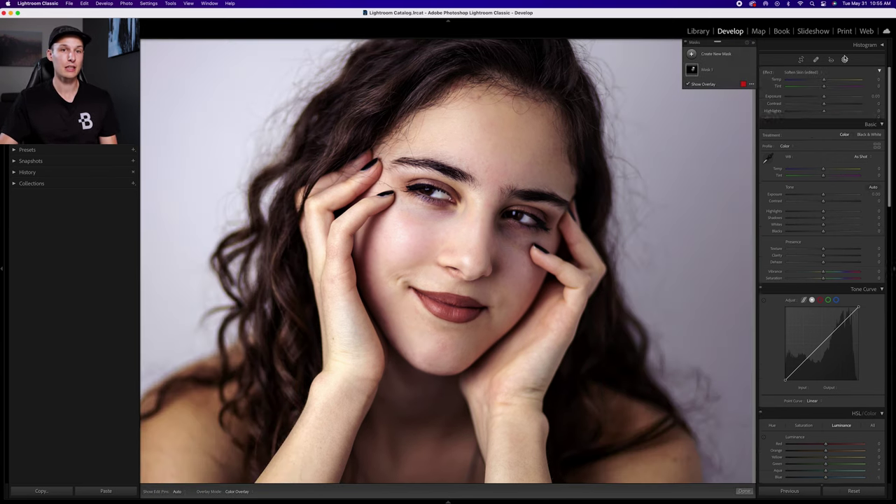
click(715, 72)
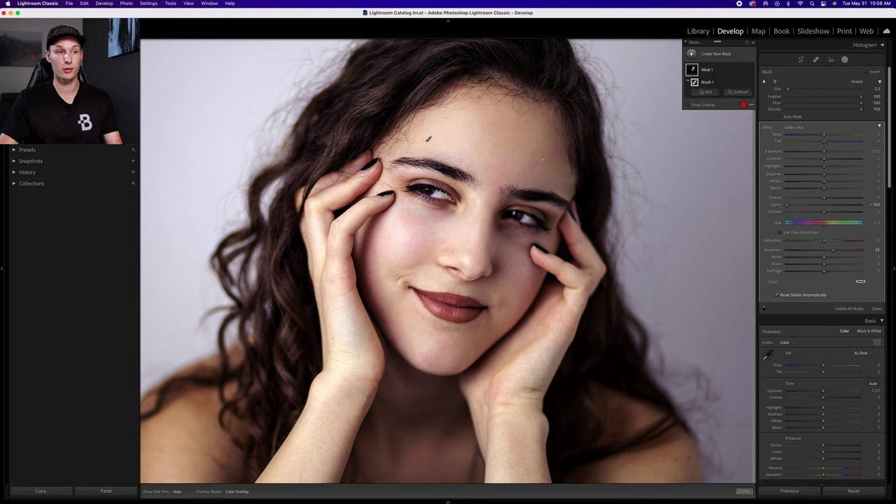
drag(787, 206, 807, 207)
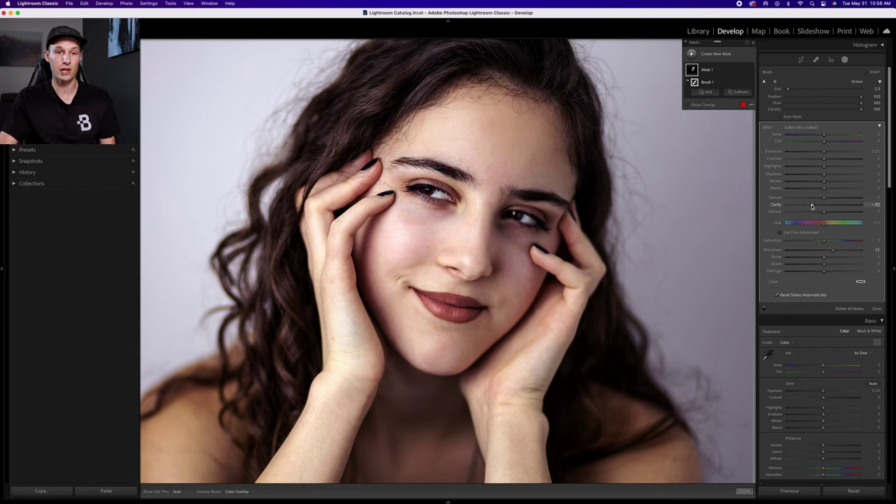
drag(812, 206, 844, 210)
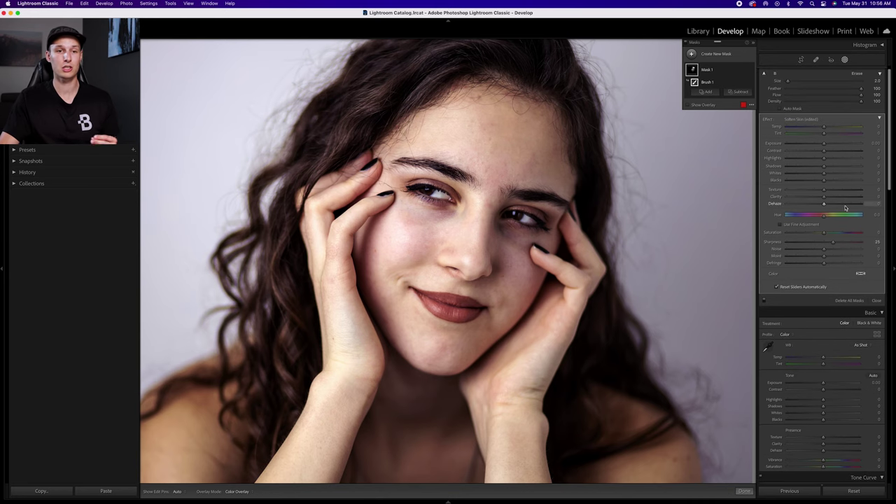
drag(824, 208, 763, 206)
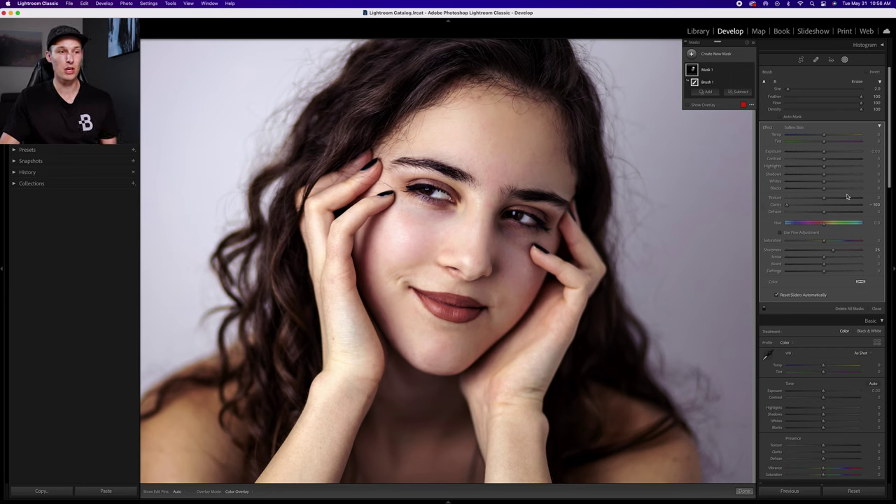
drag(788, 206, 792, 206)
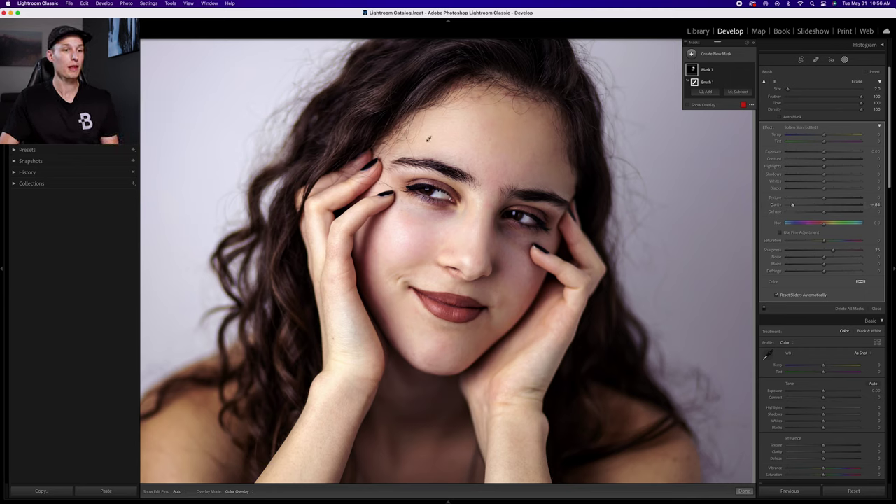
- Compare the adjusted skin softening with the original portrait in a side-by-side before and after view
key(bracketleft)
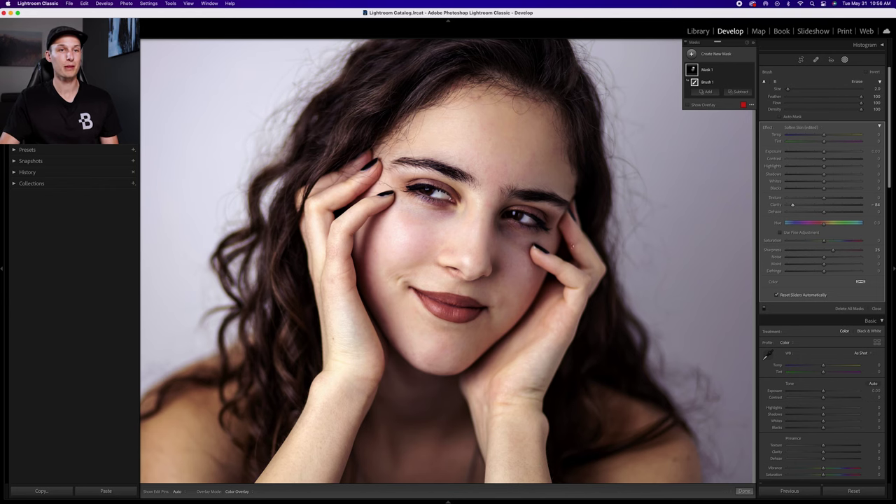
key(y)
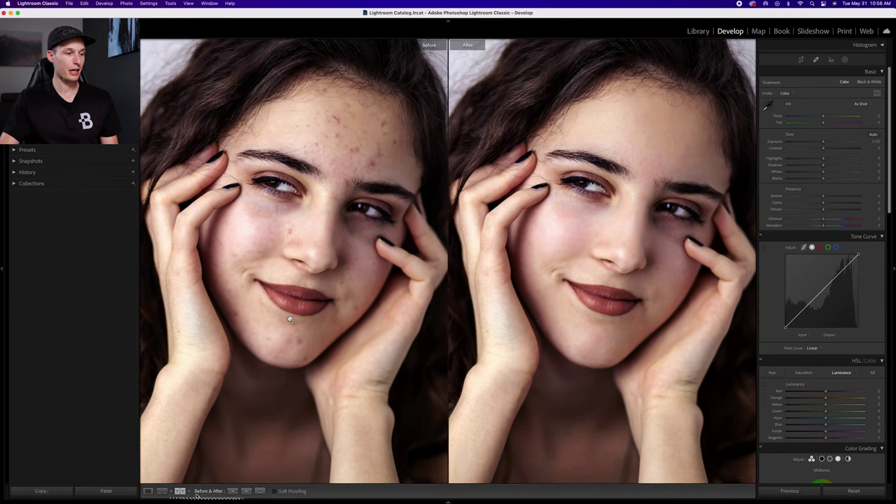